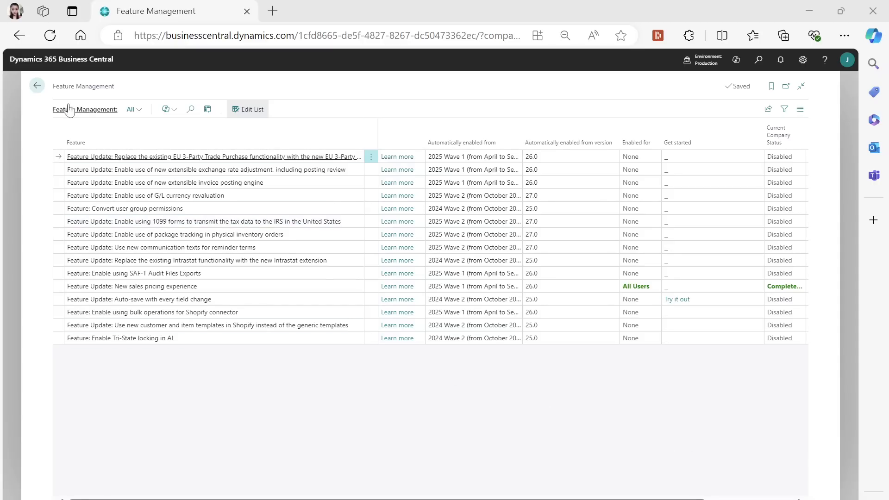
Step: Open the Copilot chat on the Customers list and ask "What is my sales revenue in the last 3 months"
key("Escape")
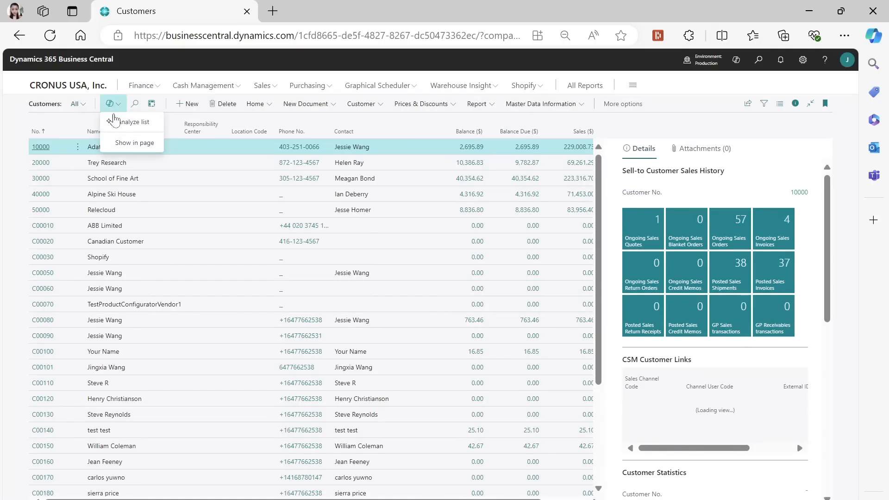
left_click(737, 61)
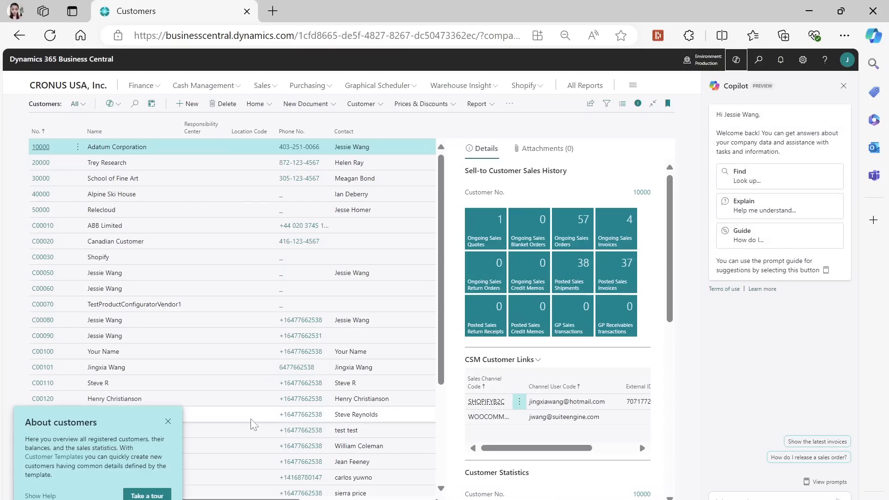
left_click(168, 422)
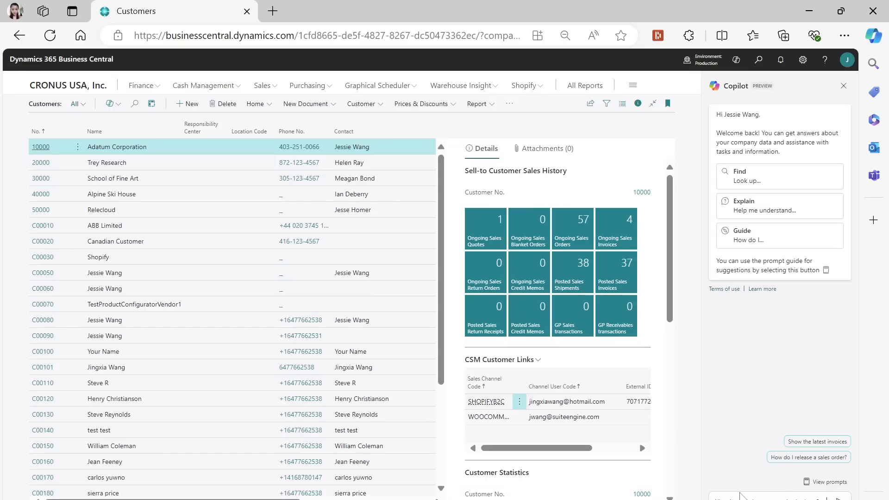
key("Return")
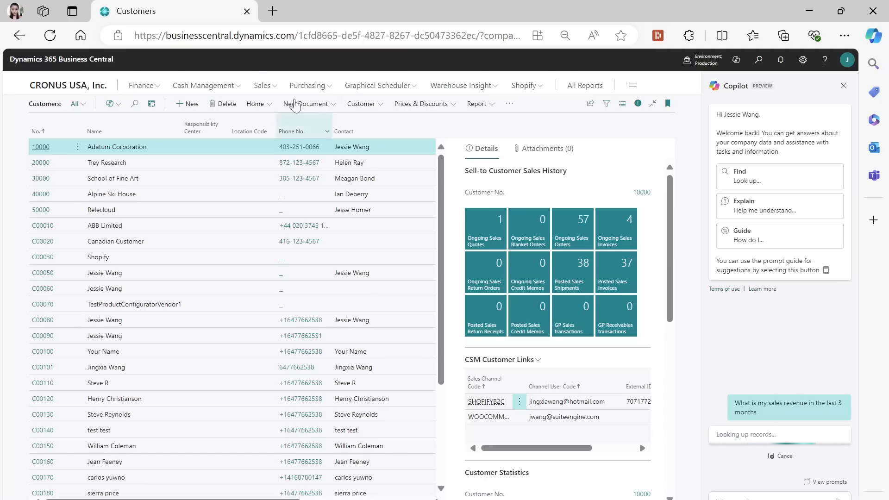
right_click(196, 10)
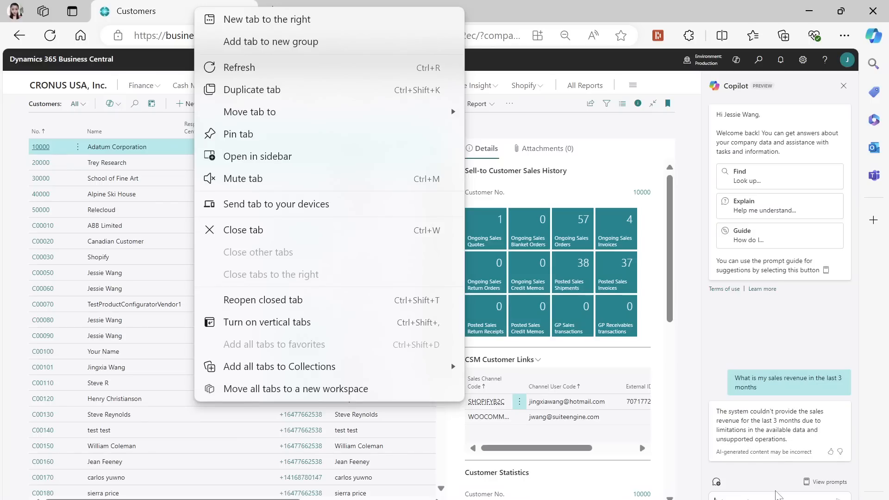
left_click(716, 498)
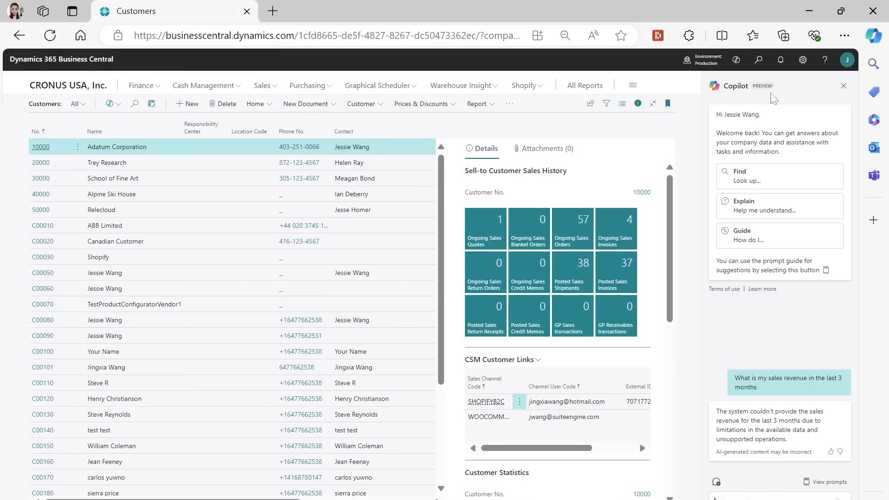
Step: Find and open the Copilot & AI capabilities page
left_click(758, 61)
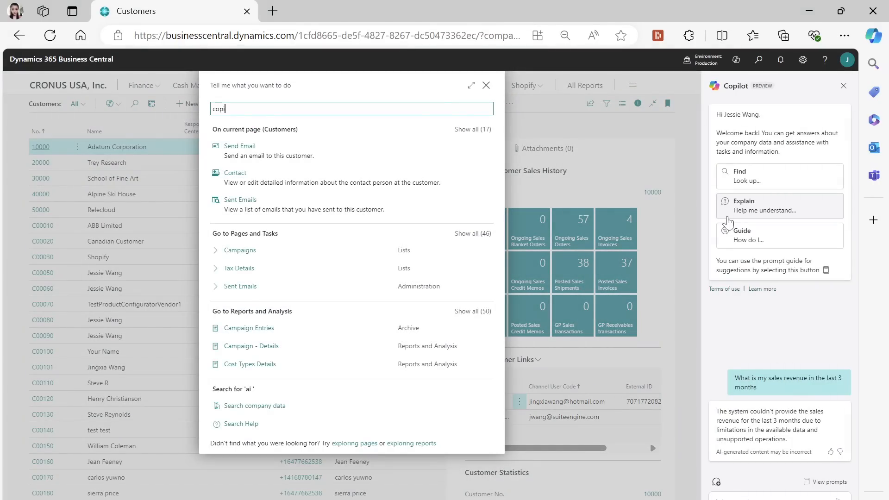
type("copil")
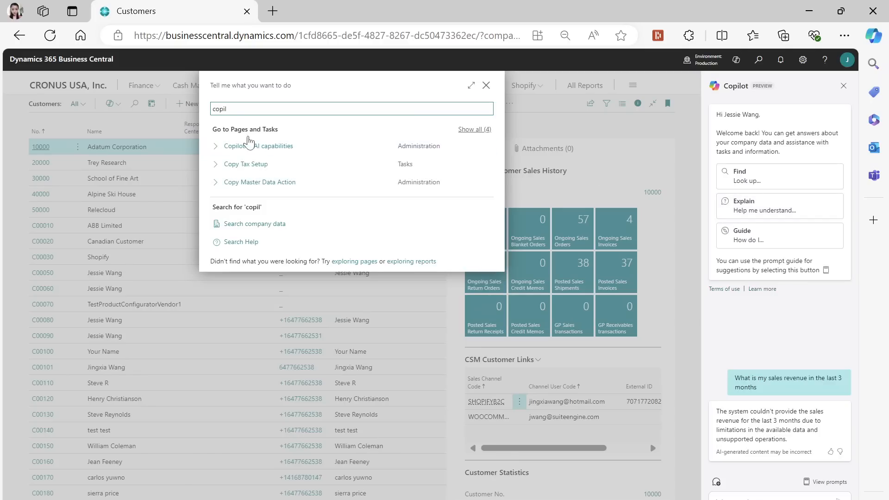
left_click(267, 147)
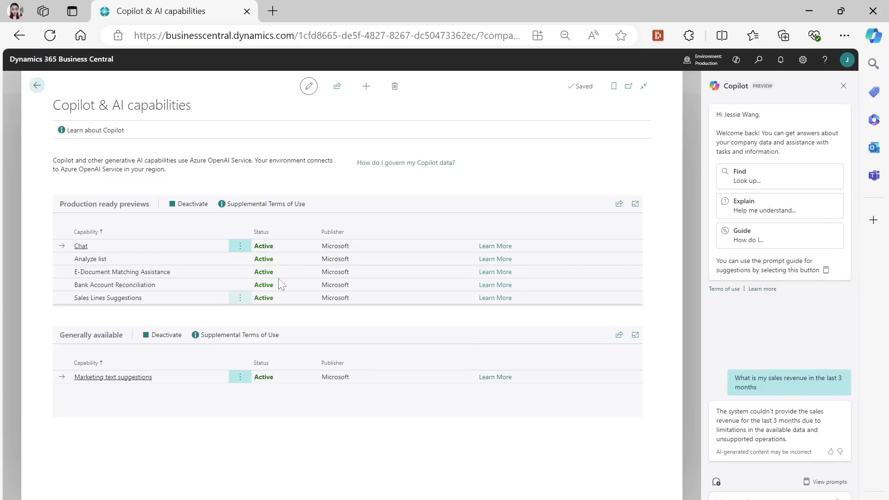
Step: Deactivate the Chat capability with the reason "Our reason is not listed here"
left_click(198, 207)
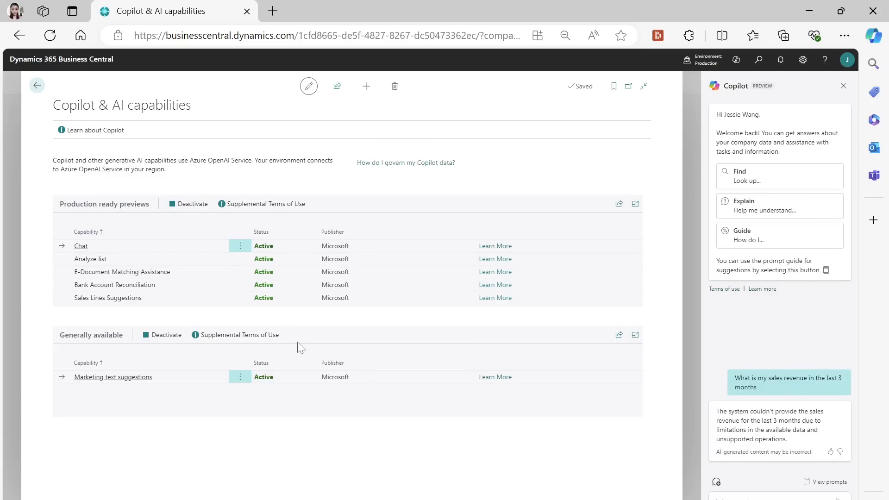
left_click(370, 304)
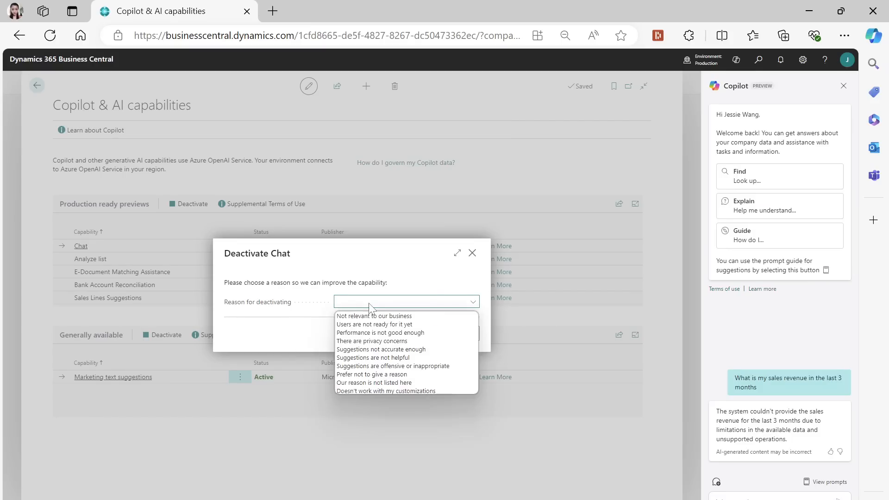
left_click(368, 384)
left_click(412, 339)
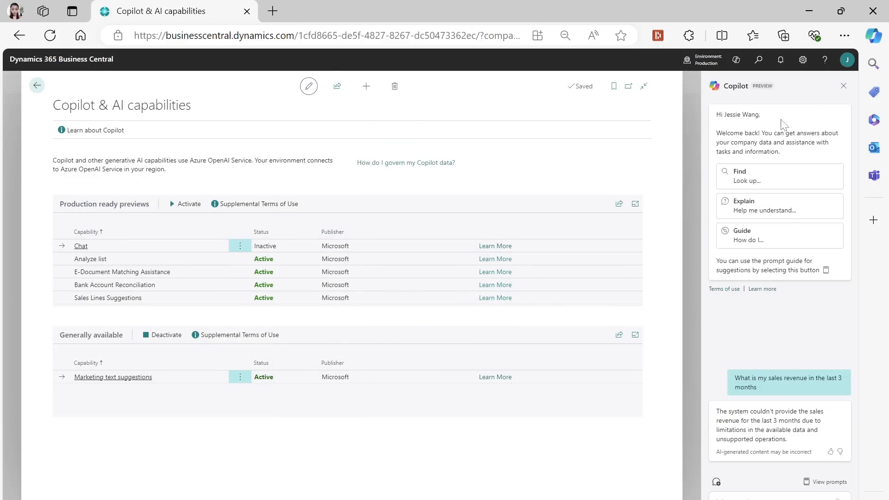
Step: Reopen the Copilot chat on the capabilities page and on the Customers list to check its availability, closing it each time
left_click(843, 87)
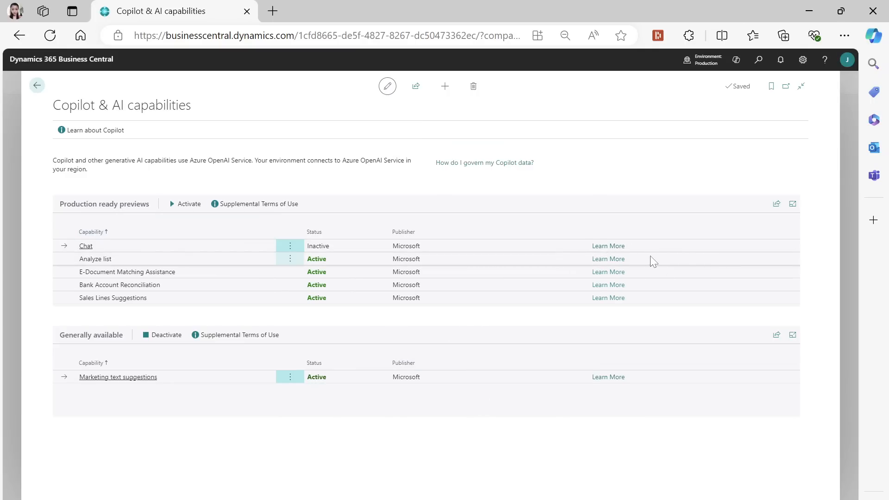
left_click(737, 60)
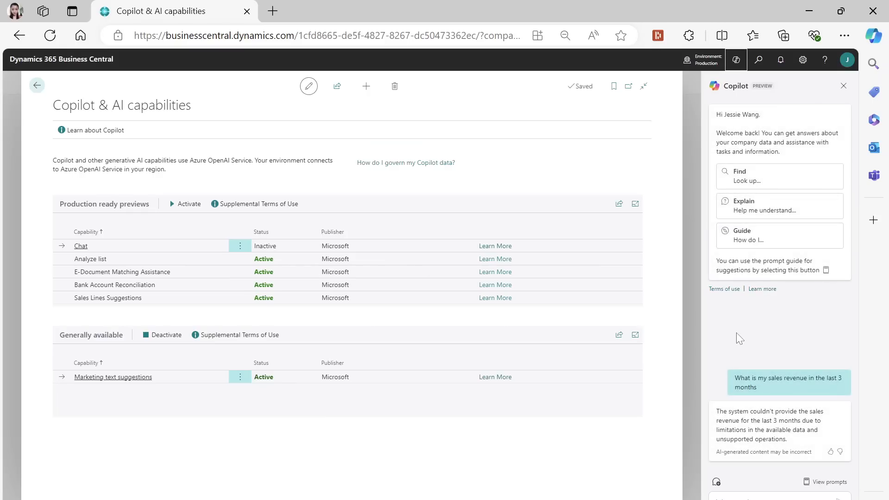
left_click(844, 85)
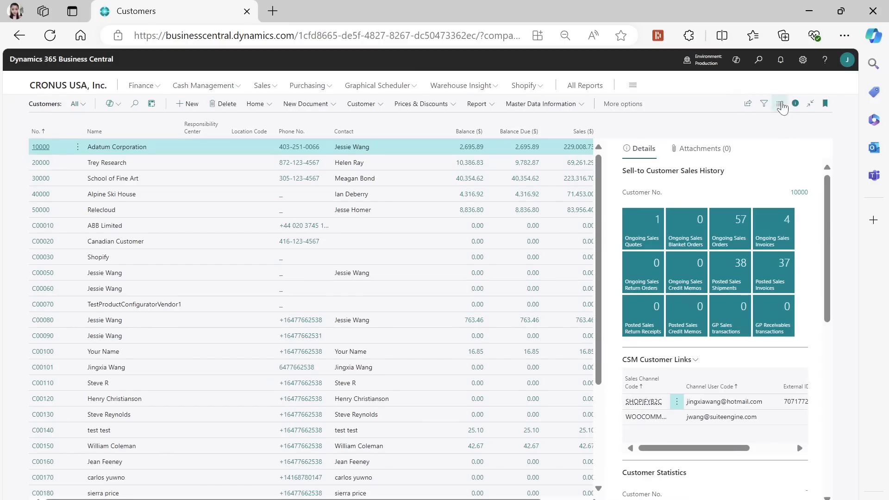
left_click(737, 59)
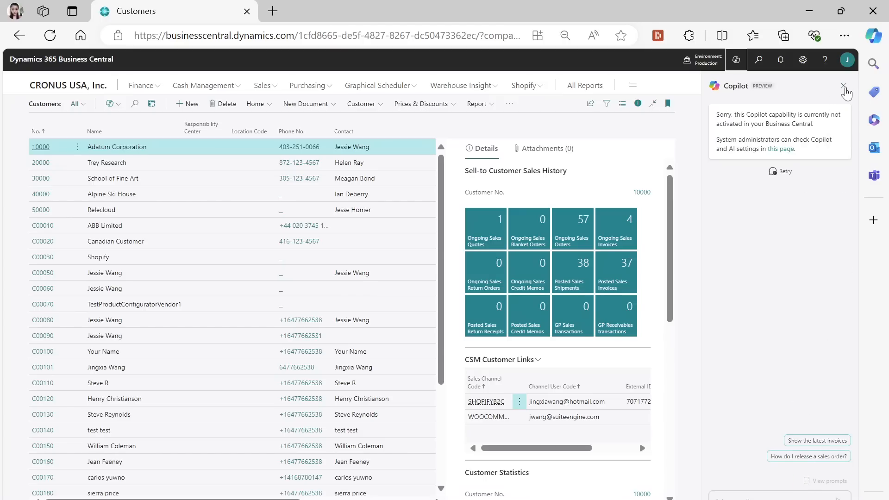
left_click(846, 87)
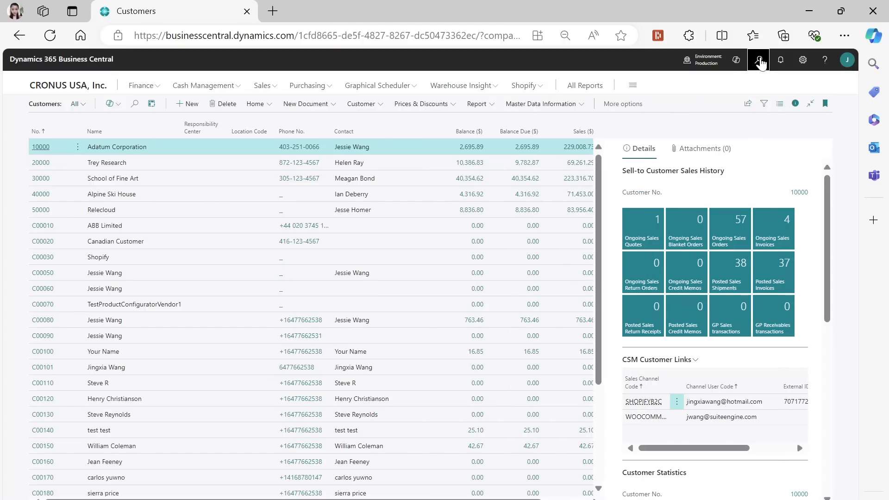
Step: Locate Analyze list on the Copilot & AI capabilities page and view its Analyze Customers prompt from the Customers list
left_click(759, 59)
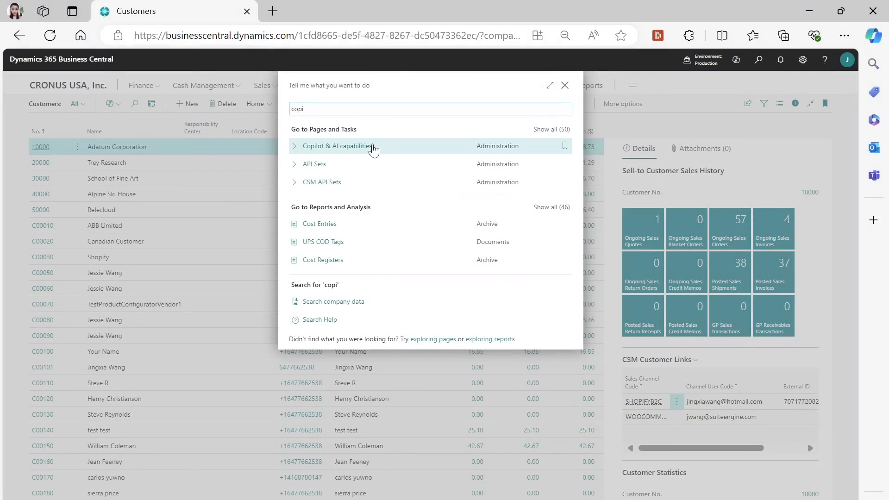
left_click(372, 147)
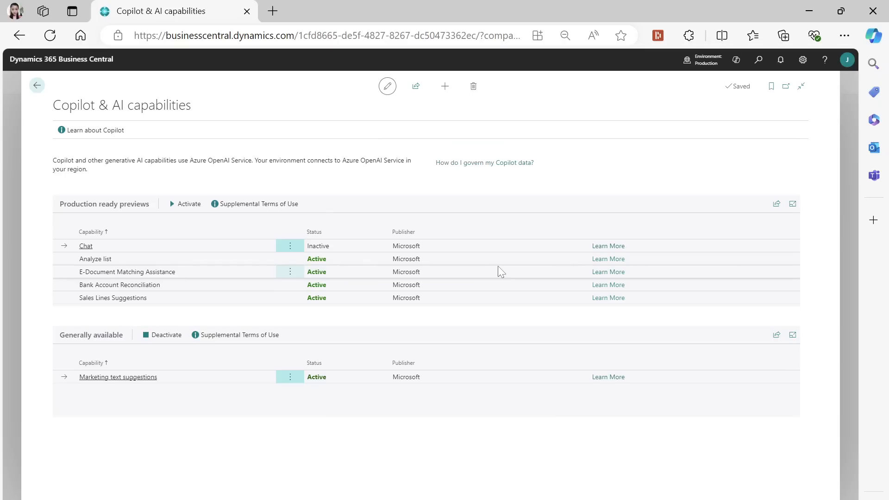
left_click(170, 262)
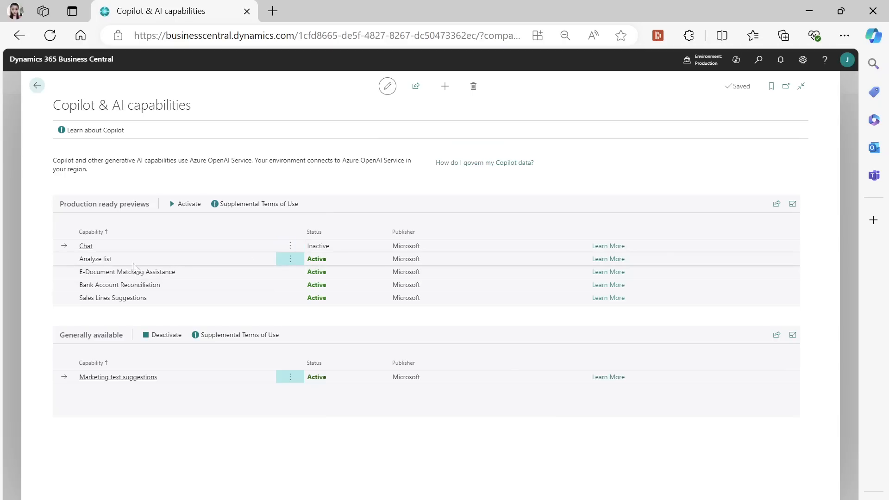
left_click(37, 86)
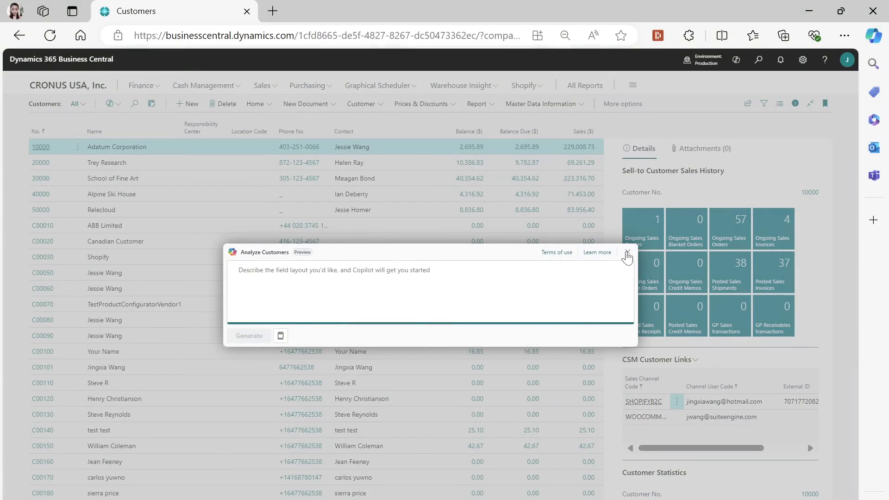
left_click(628, 252)
Step: Deactivate the Analyze list capability on the Copilot & AI capabilities page with the reason "Our reason is not listed here"
left_click(758, 61)
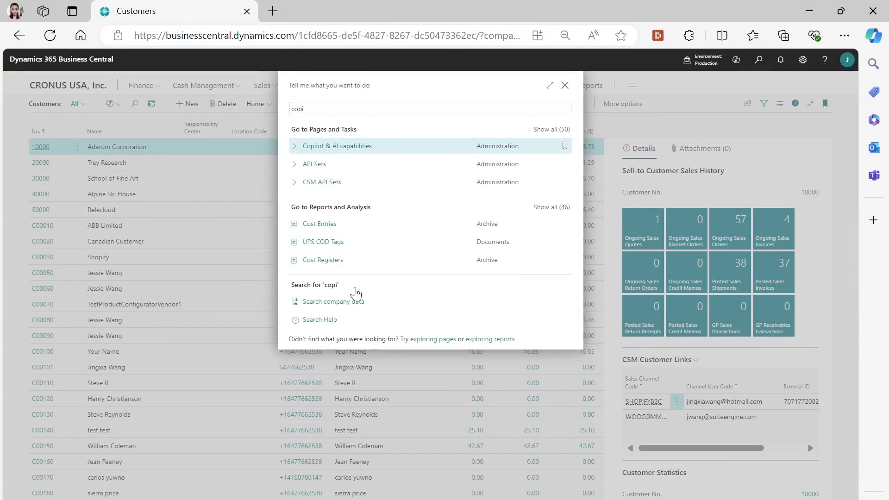
key("Return")
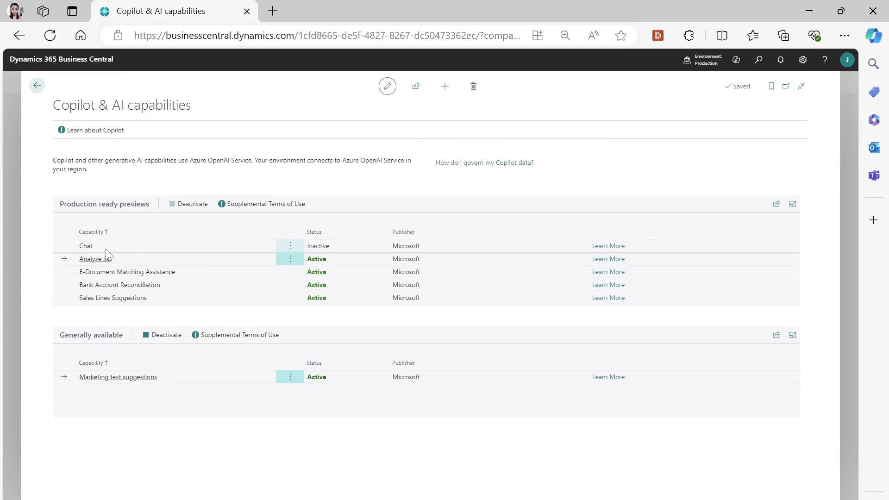
left_click(190, 204)
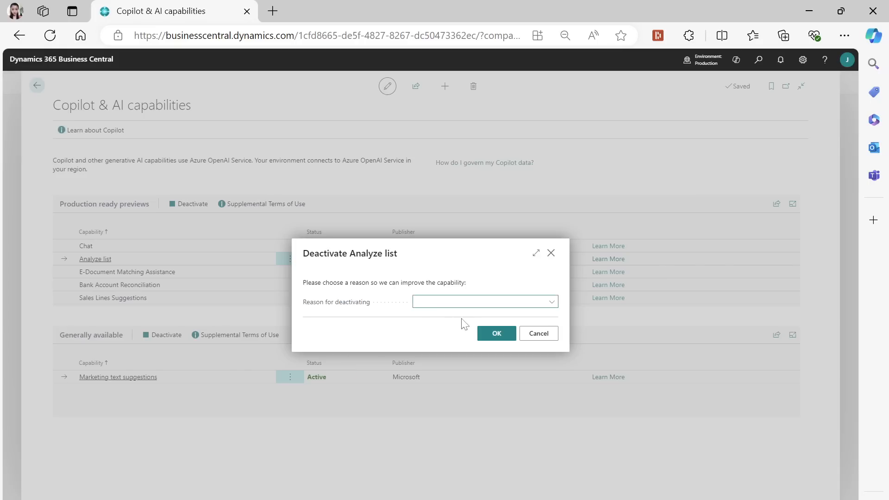
left_click(522, 305)
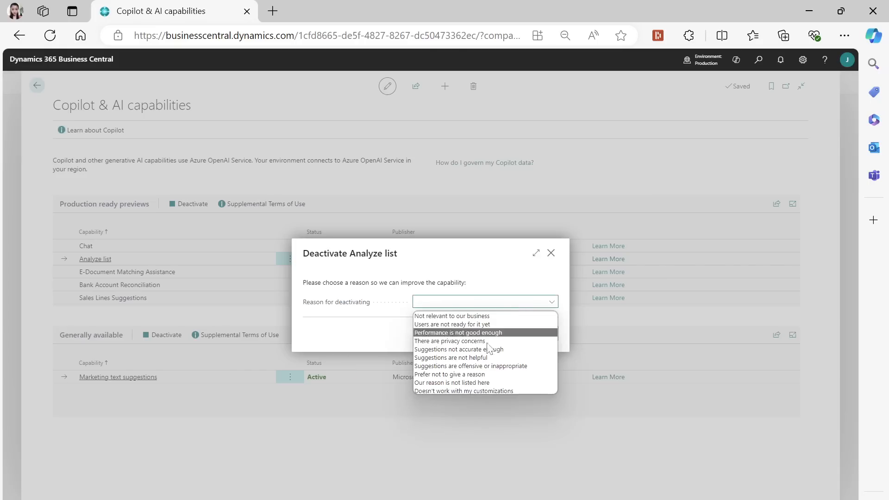
left_click(465, 383)
left_click(496, 333)
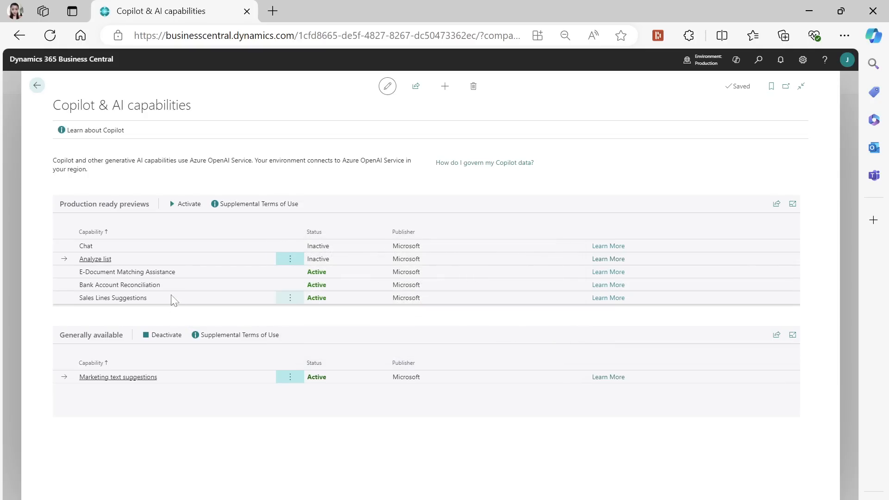
Step: Review the Sales Lines Suggestions, Bank Account Reconciliation and E-Document Matching Assistance capabilities
left_click(140, 298)
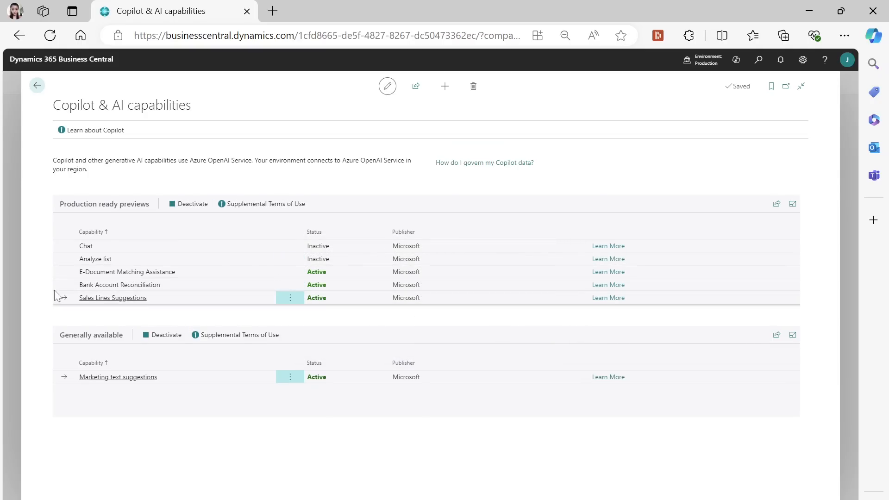
left_click(127, 287)
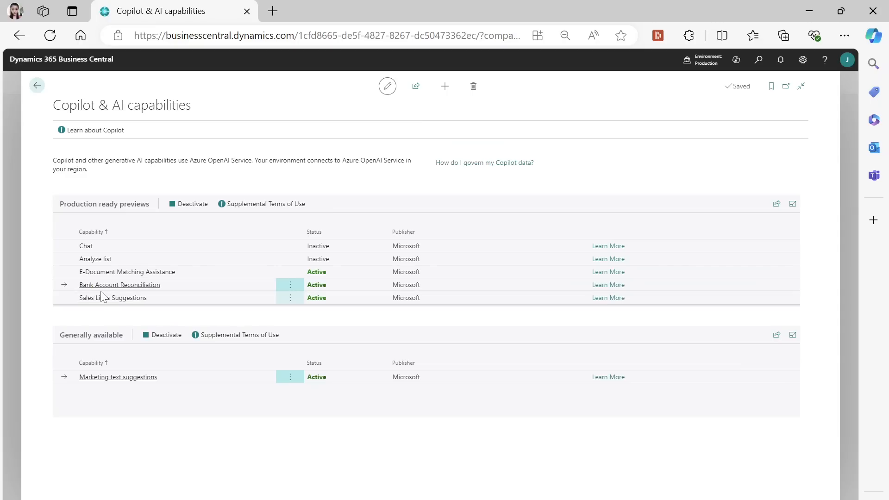
left_click(191, 274)
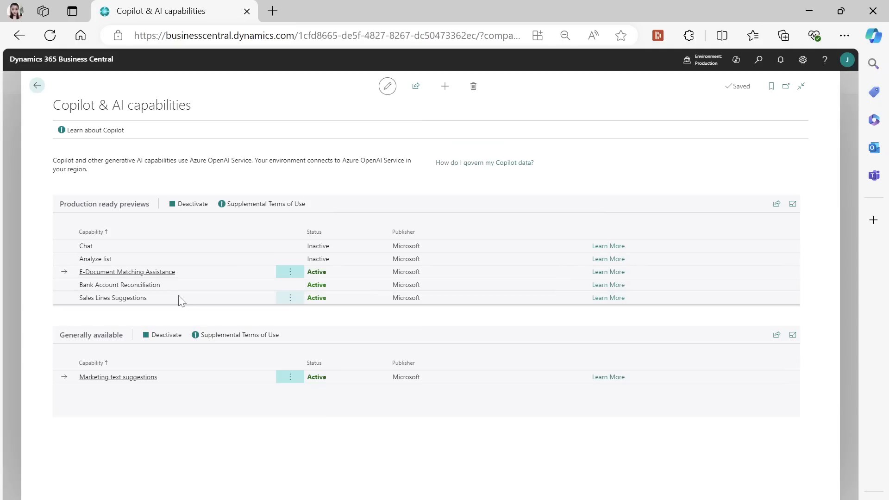
left_click(165, 300)
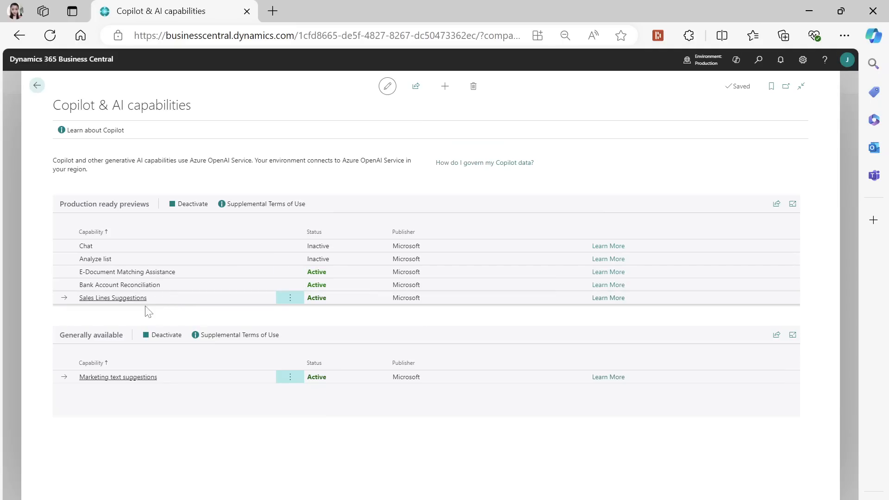
Step: Open an existing sales order and show the Copilot actions available for its lines
left_click(33, 86)
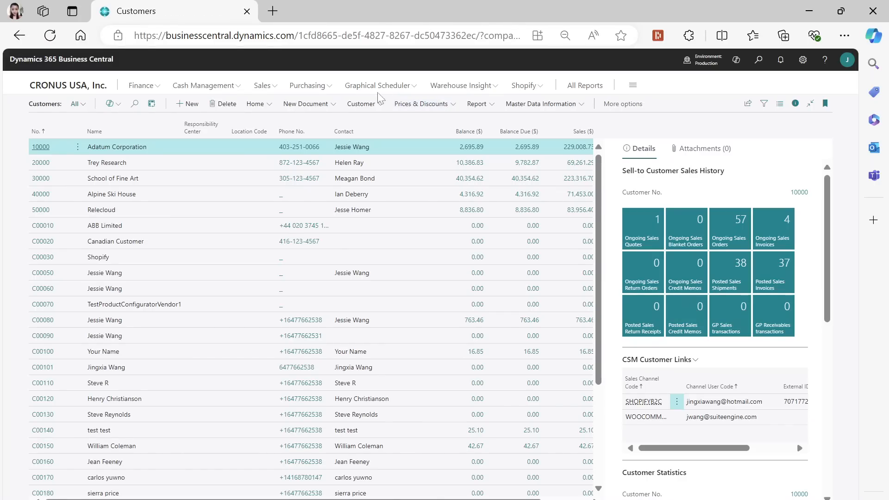
left_click(260, 90)
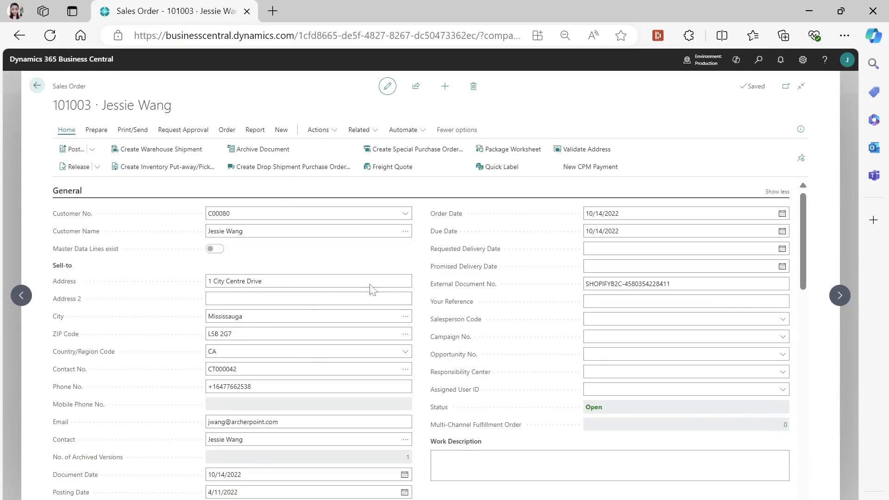
scroll(456, 414, "down", 10)
scroll(436, 404, "down", 3)
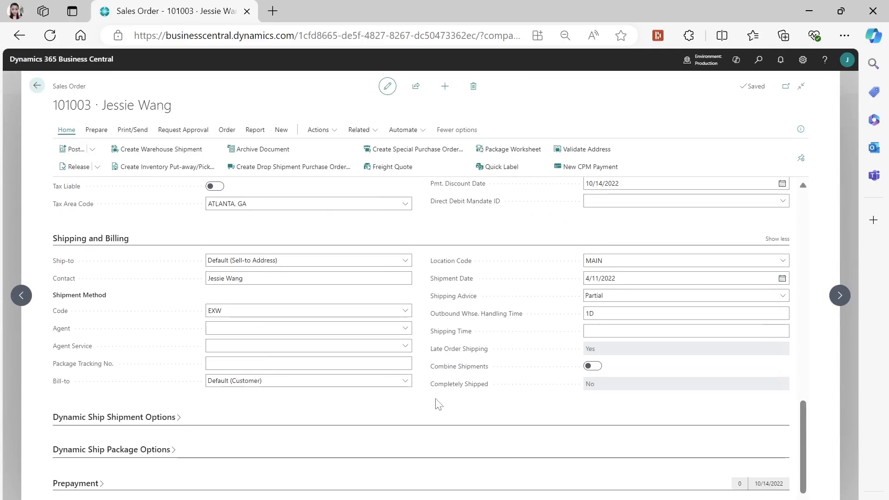
scroll(436, 404, "up", 10)
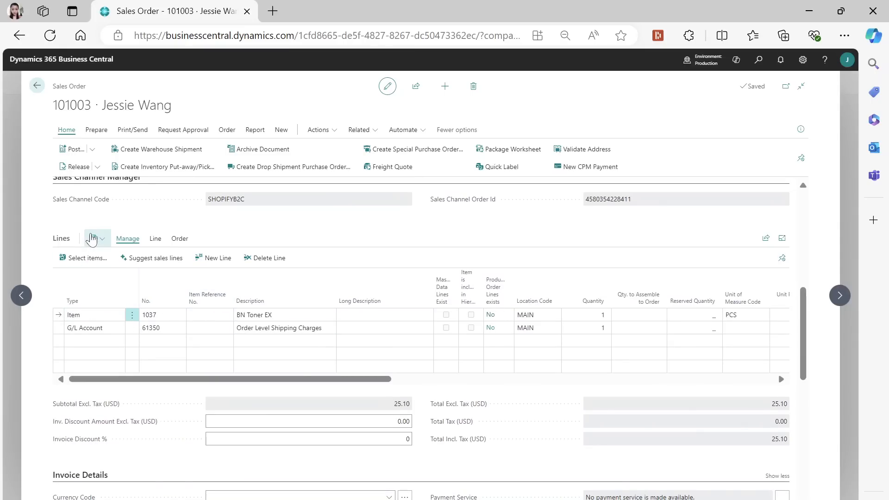
left_click(96, 238)
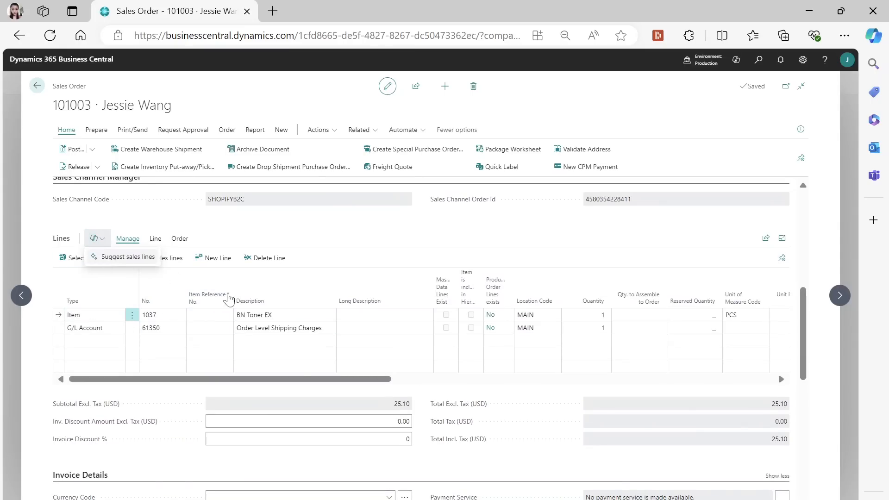
Step: View the Suggest Sales Lines prompt for the sales order, close it and return to the Sales Orders list
left_click(104, 258)
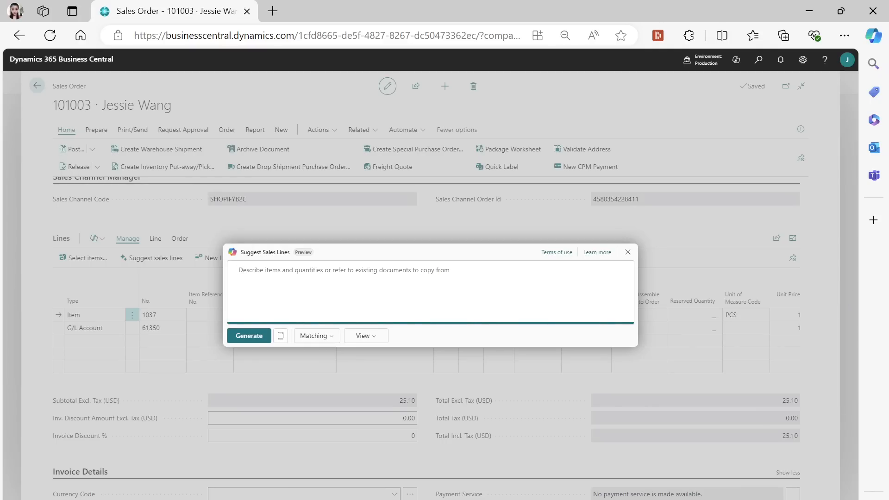
left_click(628, 253)
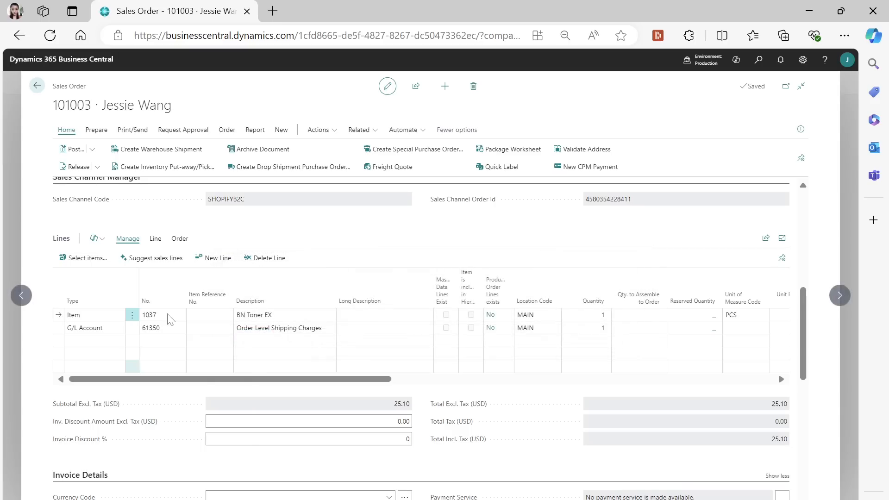
left_click(35, 88)
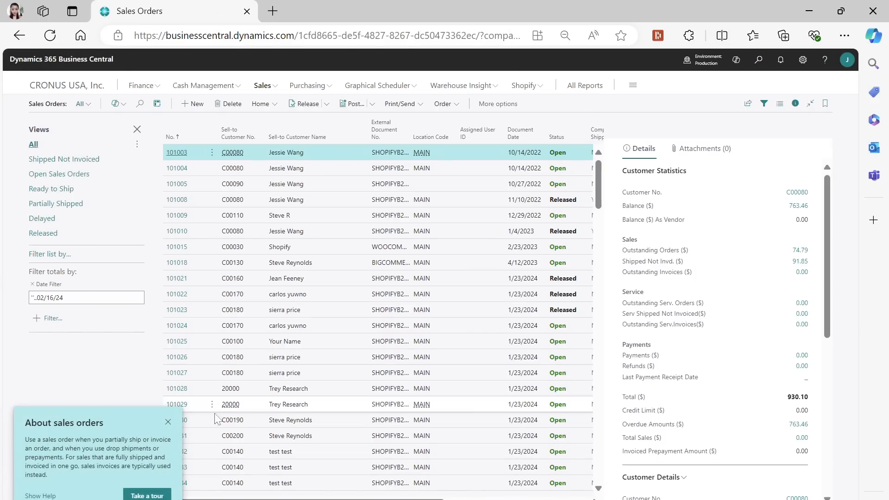
left_click(169, 422)
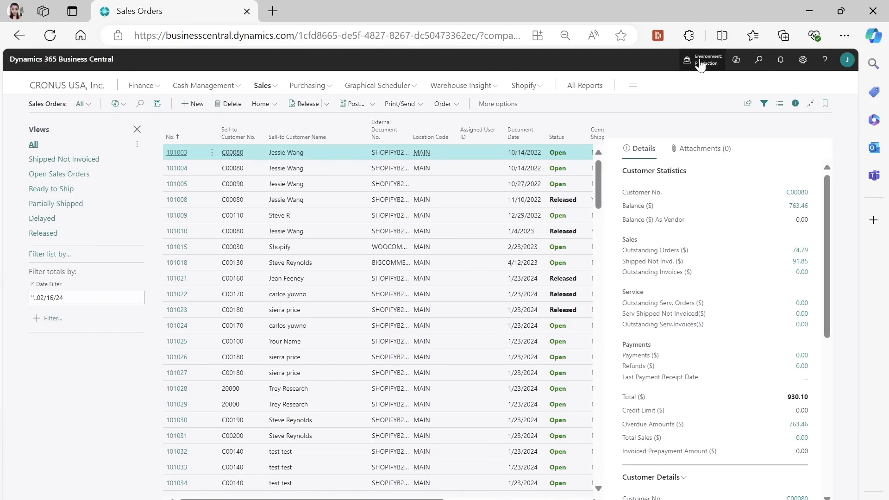
Step: Open the Copilot & AI capabilities page to review the status of each capability
left_click(759, 60)
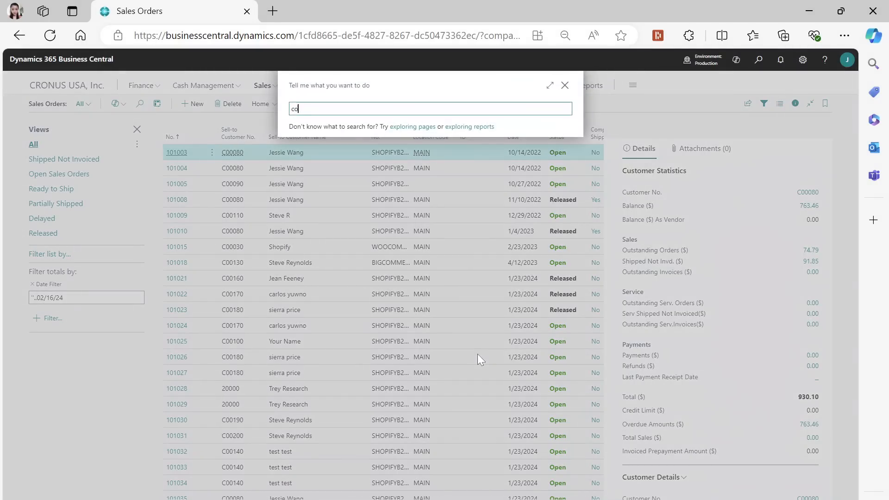
type("copi")
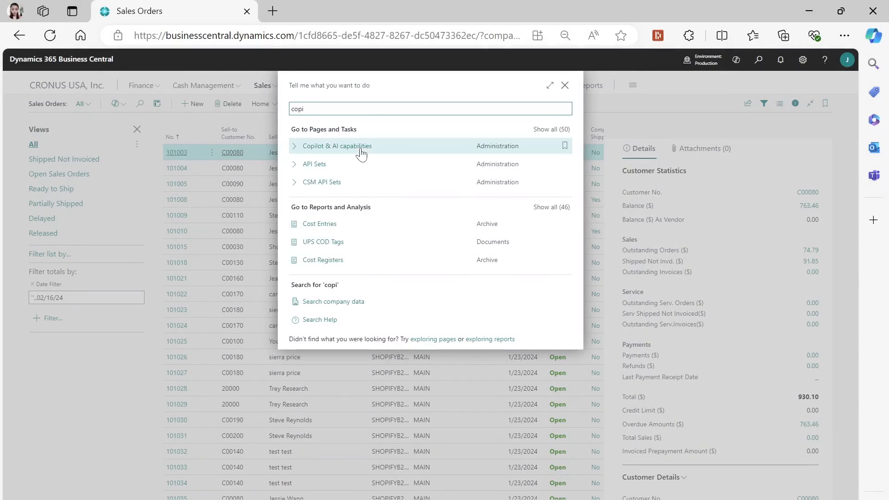
key("Return")
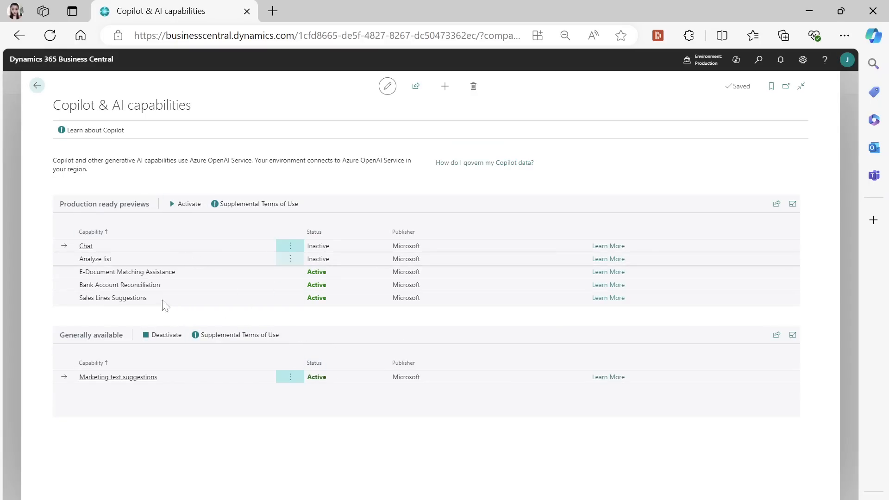
Step: Set Azure OpenAI to Disagree for Everyone on the Privacy Notices Status page and return to the Sales Orders list
left_click(758, 60)
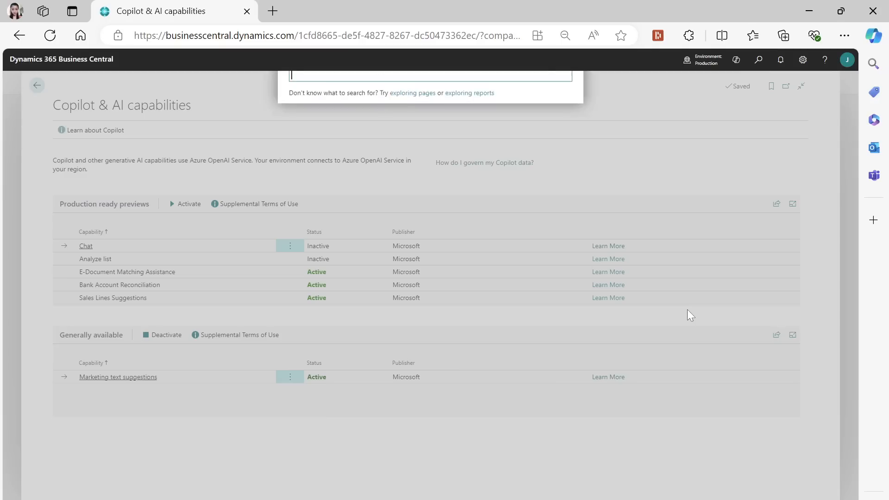
type("priva")
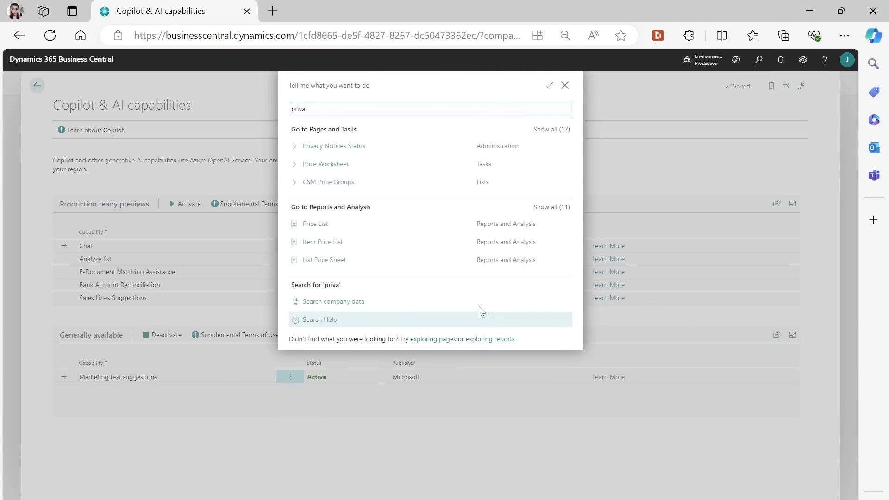
left_click(356, 151)
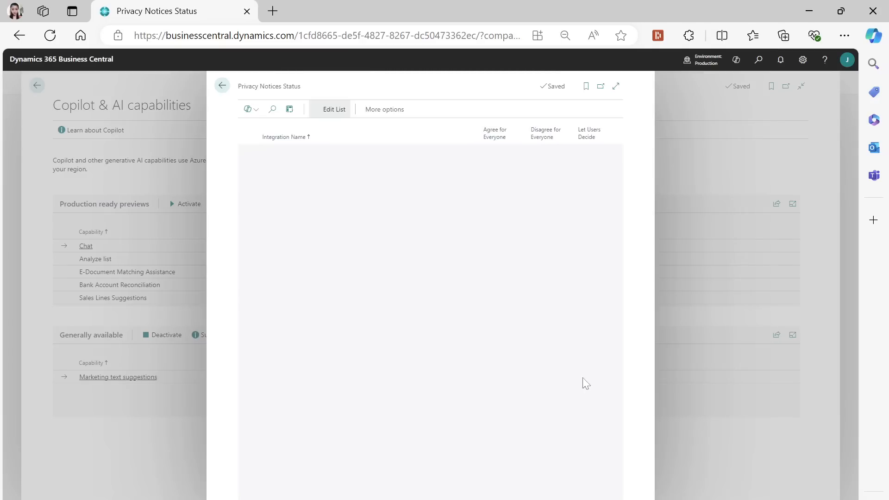
left_click(616, 86)
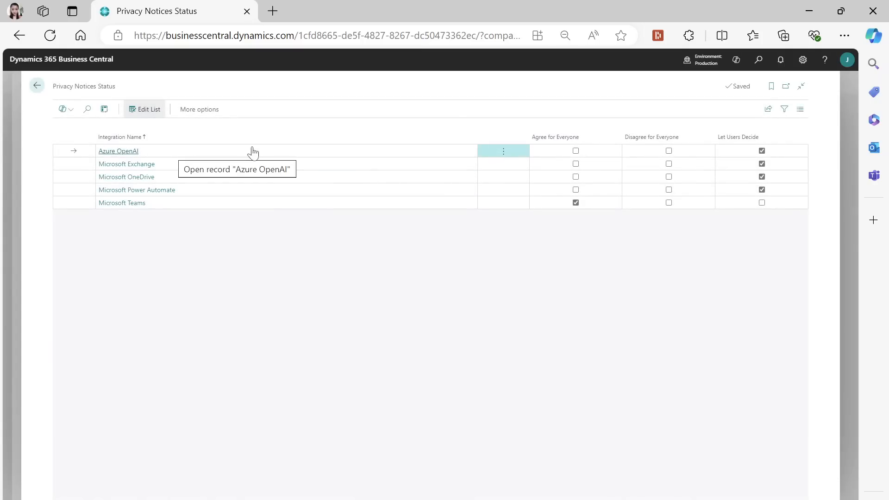
left_click(668, 151)
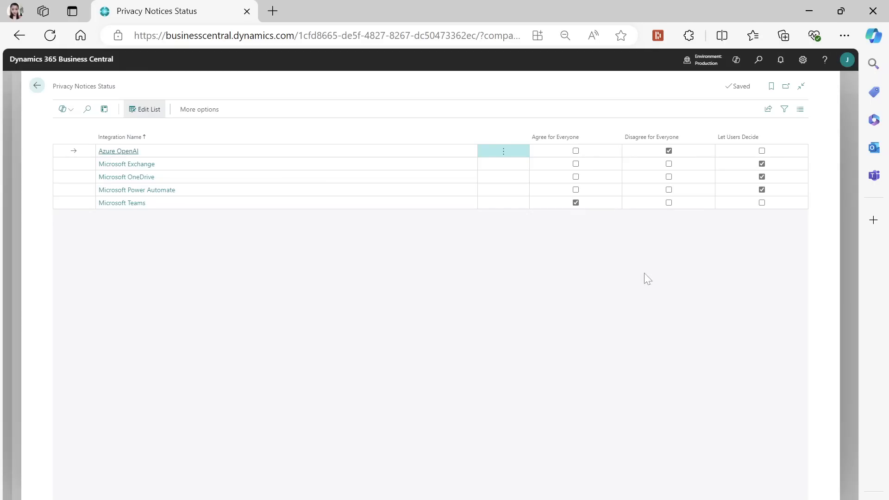
left_click(45, 90)
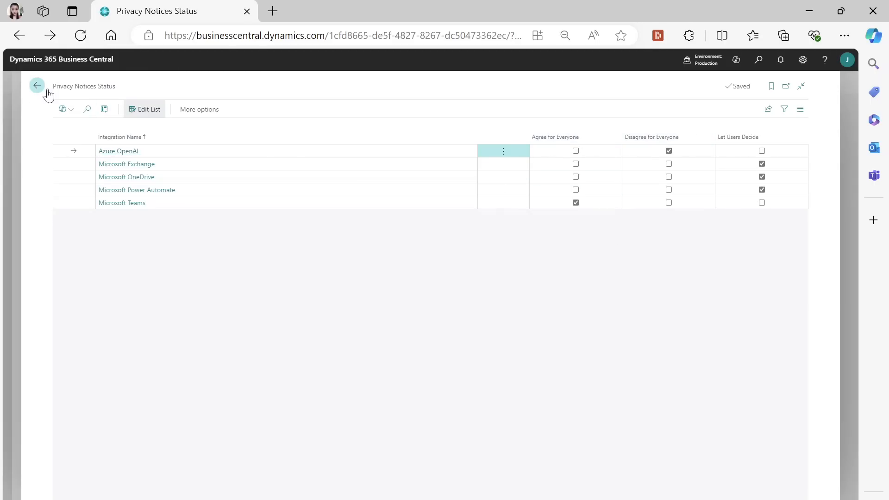
left_click(49, 95)
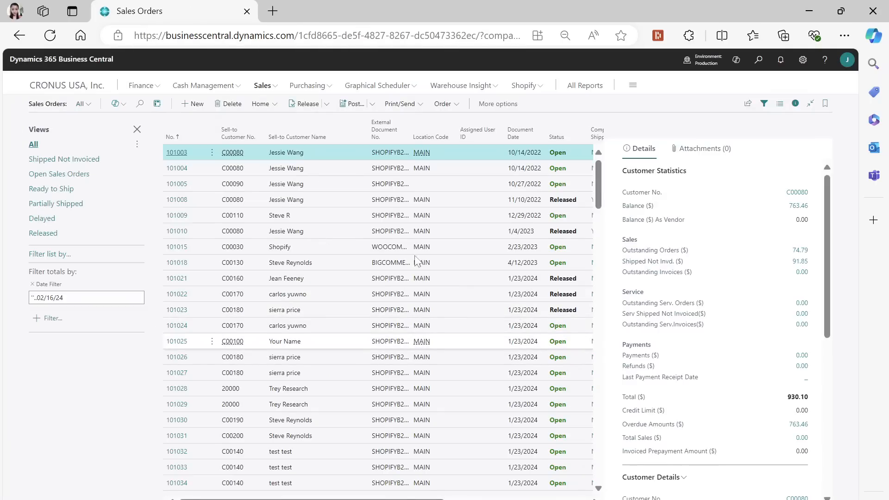
Step: Reload the Sales Orders list, try the Copilot analysis of the list and close its notice
left_click(50, 35)
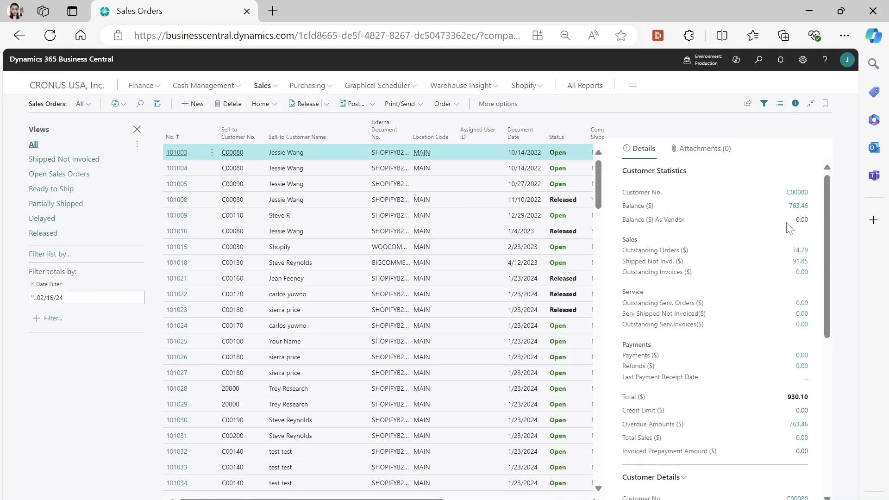
left_click(118, 103)
left_click(139, 122)
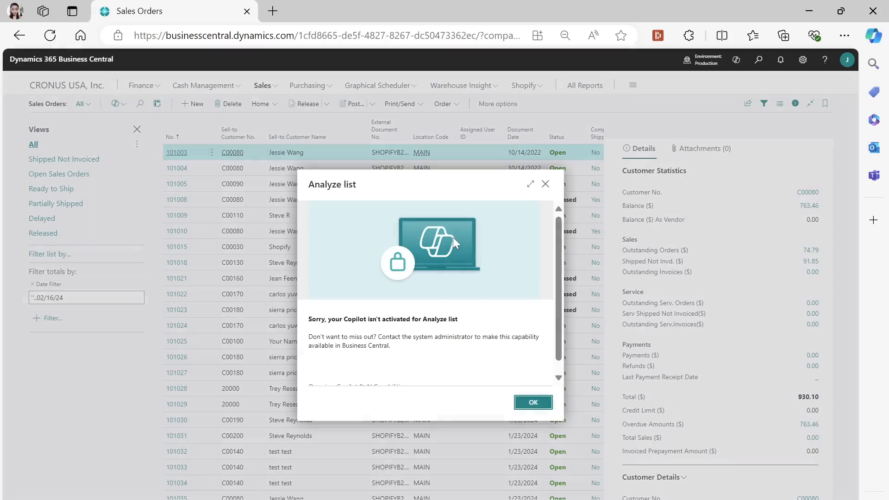
scroll(494, 308, "down", 1)
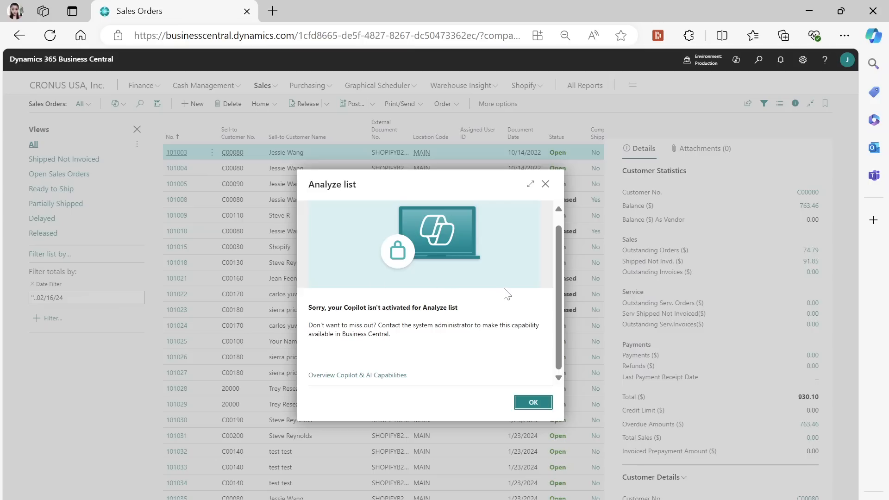
left_click(545, 184)
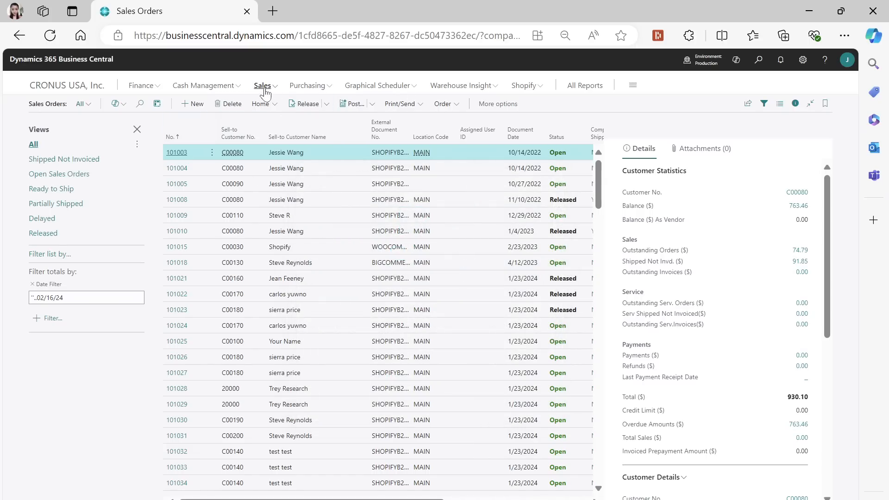
Step: Open the first sales order, try to suggest sales lines for it and return to the Sales Orders list
left_click_drag(169, 153, 173, 152)
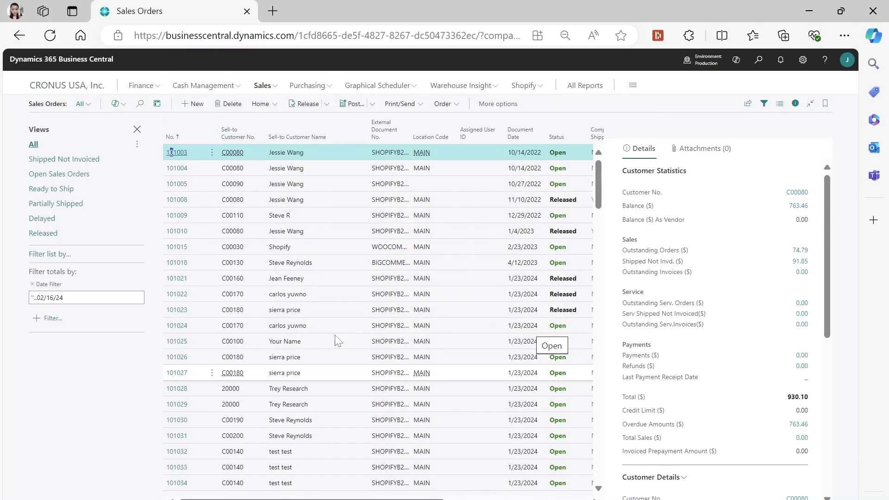
left_click(179, 152)
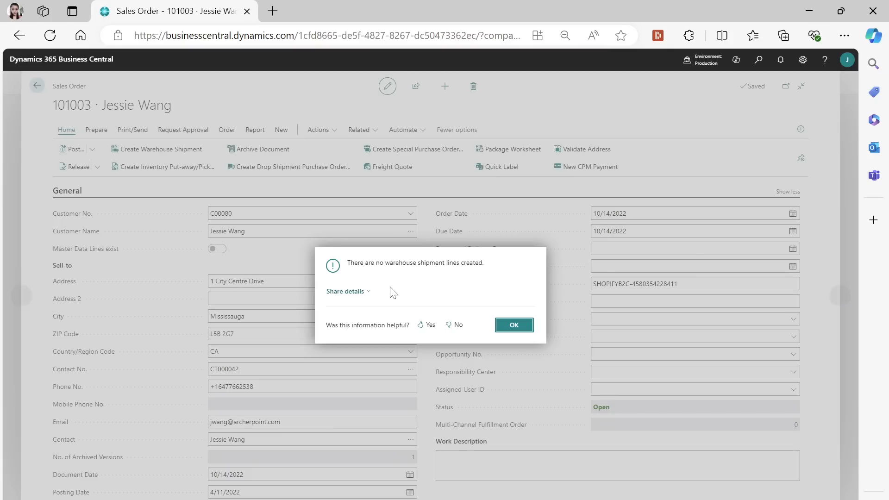
left_click(514, 325)
scroll(515, 403, "down", 10)
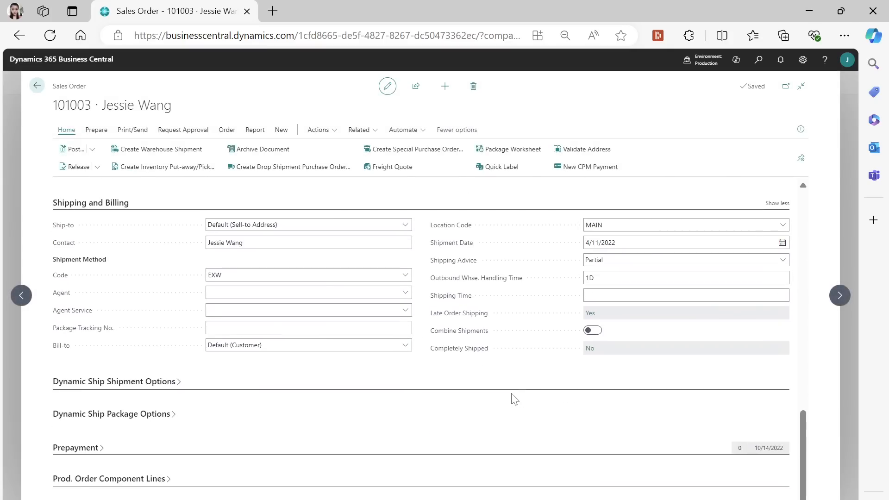
scroll(516, 393, "up", 10)
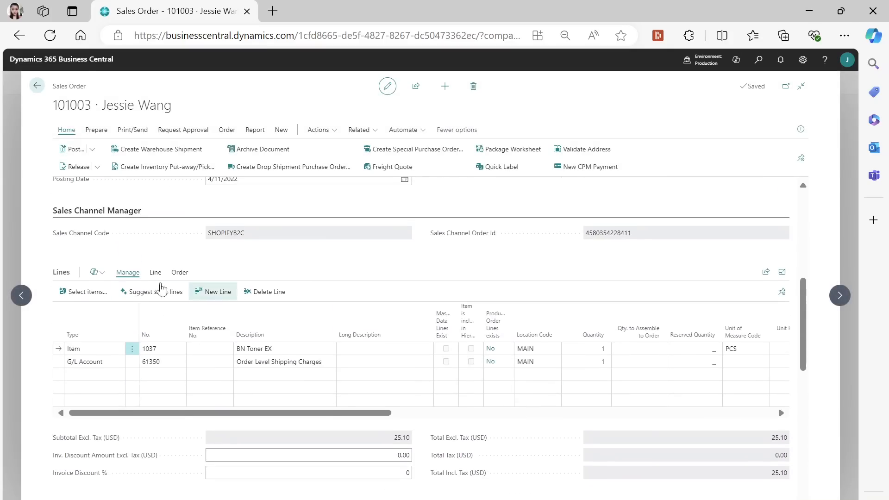
left_click(149, 291)
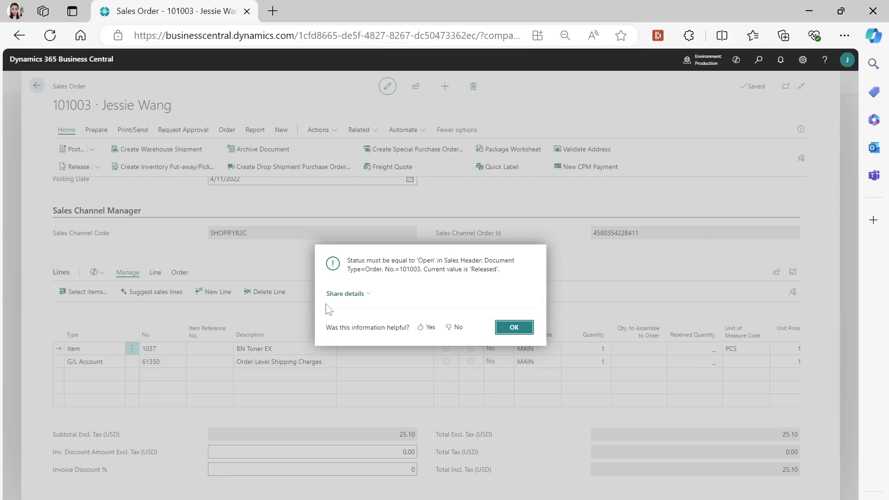
left_click(515, 329)
left_click(37, 85)
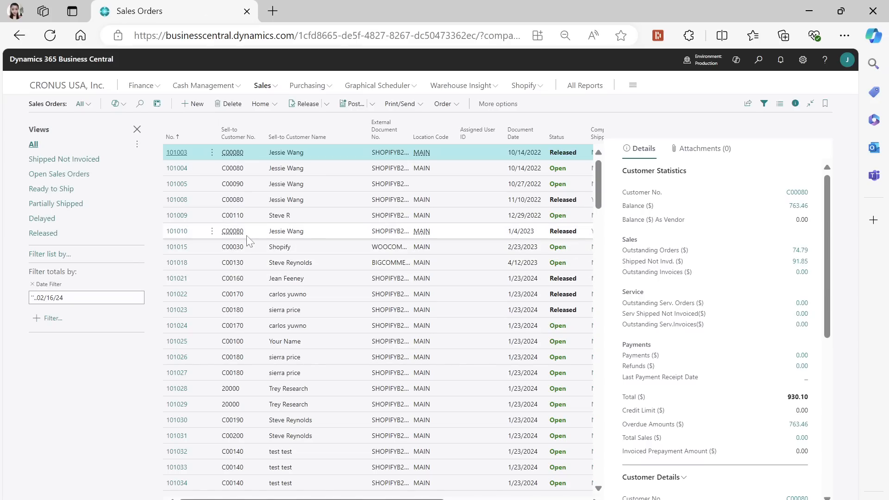
Step: Open the second sales order in the list and try Copilot's Suggest sales lines action on its lines
left_click(188, 168)
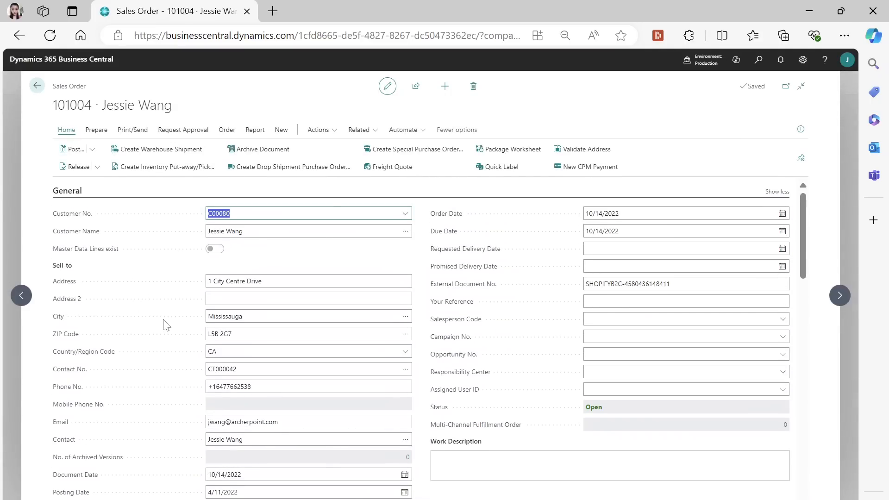
scroll(185, 338, "down", 10)
scroll(170, 340, "up", 4)
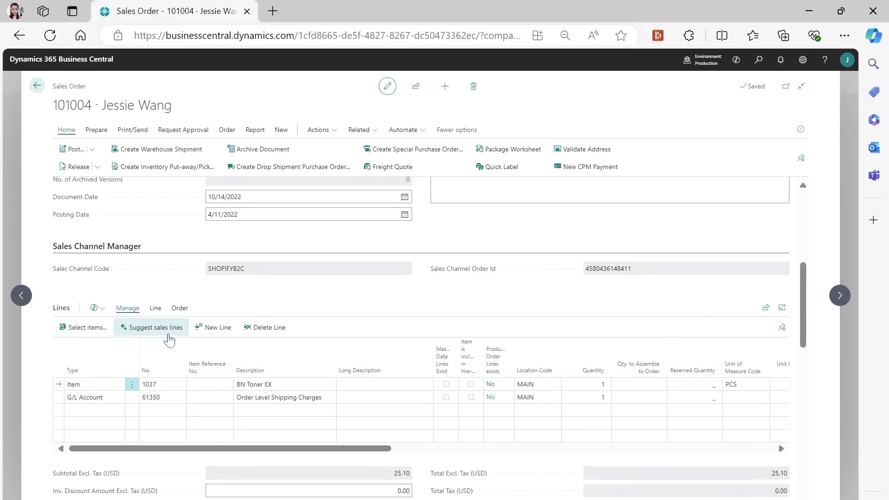
left_click(95, 308)
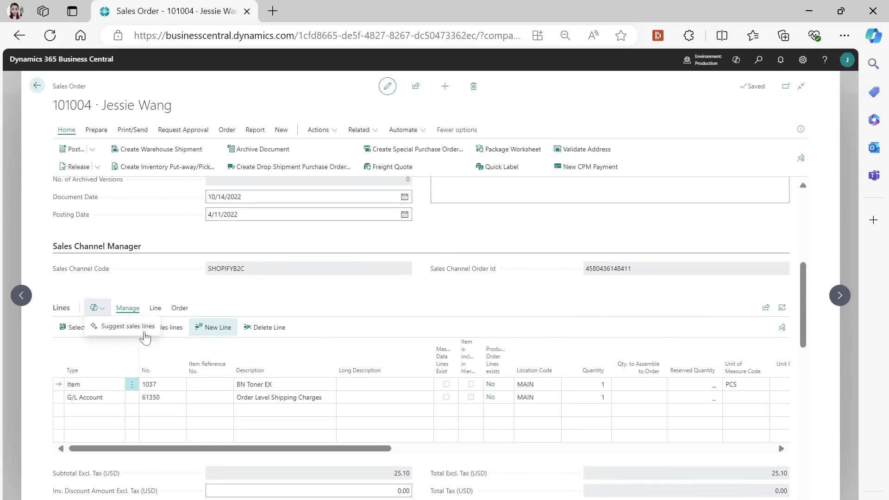
left_click(142, 327)
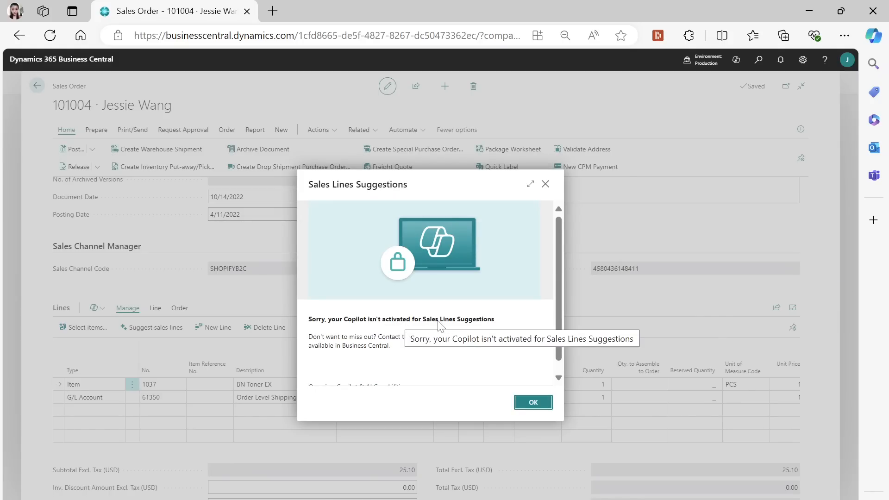
left_click(539, 404)
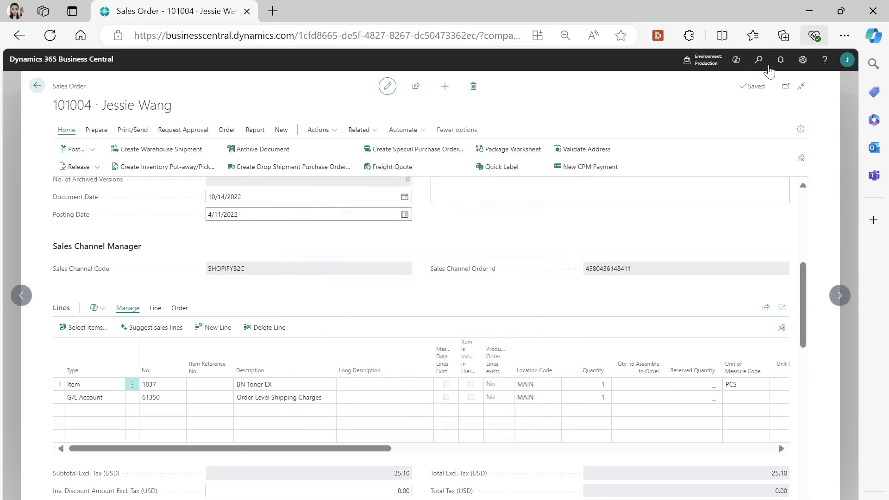
Step: Search for and open the Copilot & AI capabilities page to examine it with the Azure OpenAI privacy consent declined
key("alt+q")
type("pi")
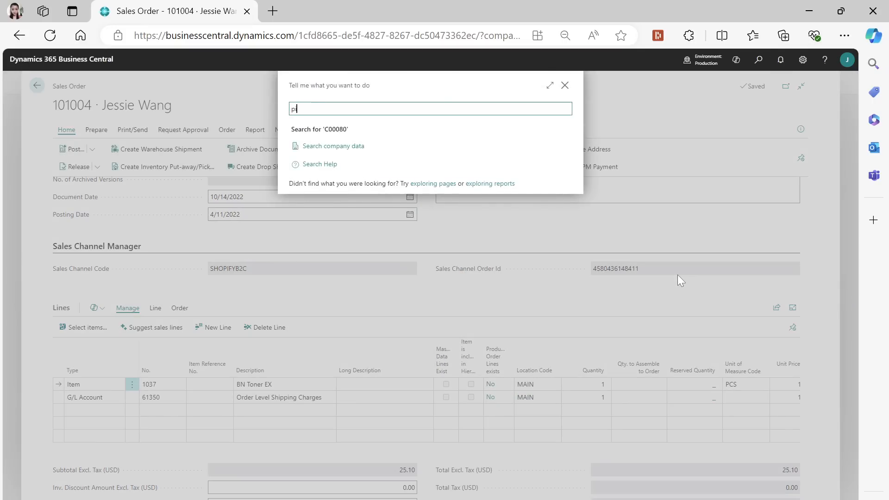
key("BackSpace")
key("BackSpace")
type("co")
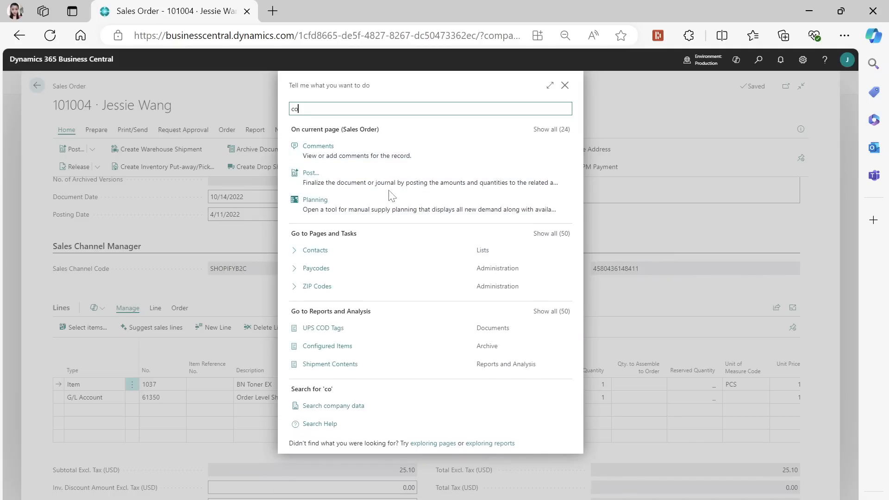
type("pil")
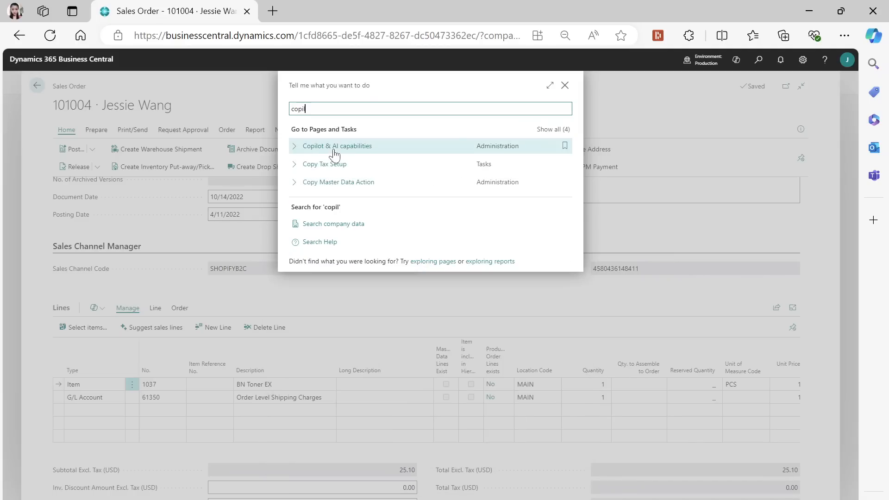
key("Return")
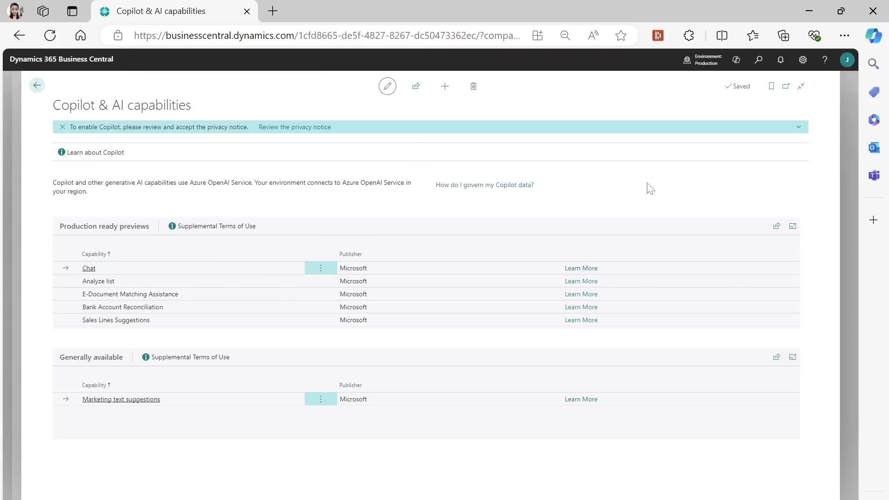
Step: Check the Azure OpenAI choice on the Privacy Notices Status page, then return to Copilot & AI capabilities and reload the site
left_click(760, 64)
type("priva")
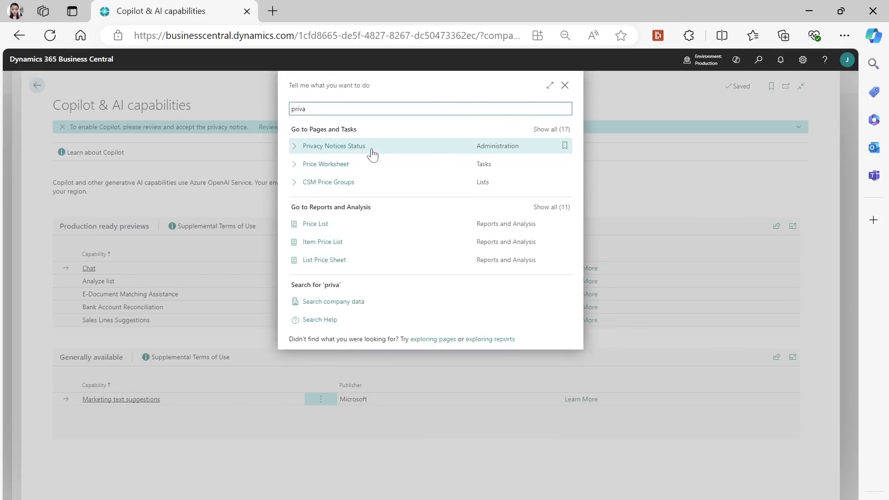
key("Return")
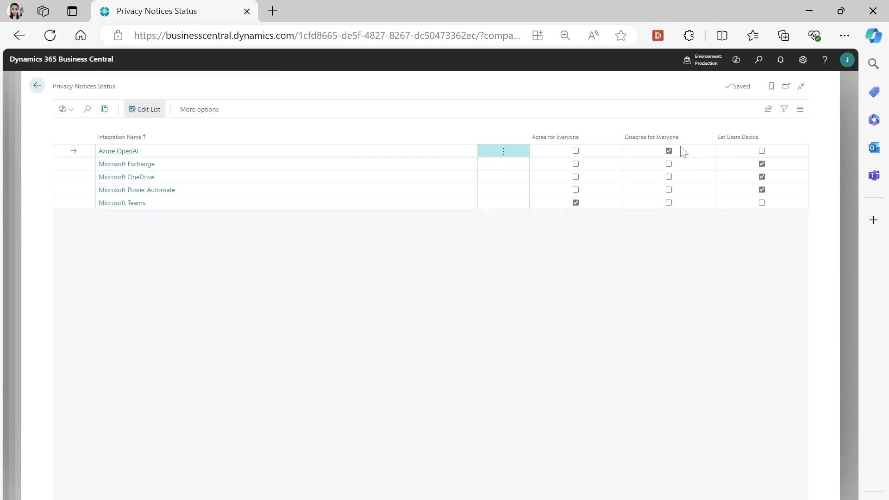
left_click(37, 86)
left_click(50, 35)
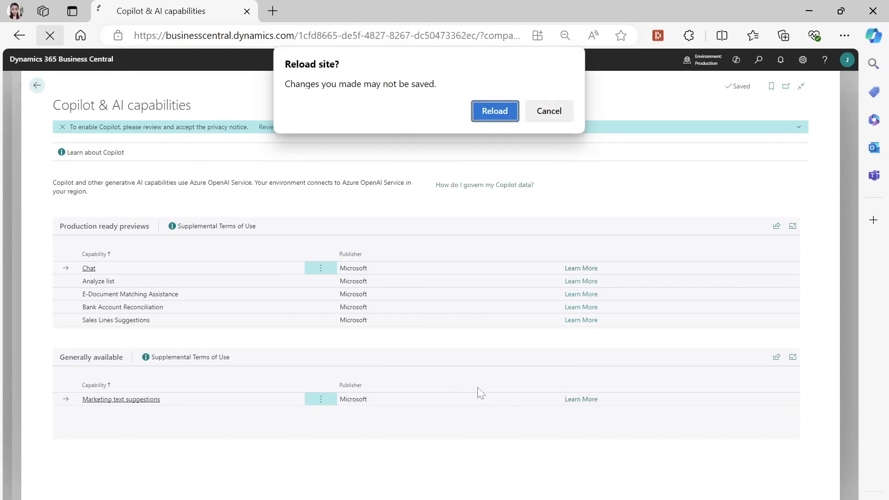
left_click(499, 117)
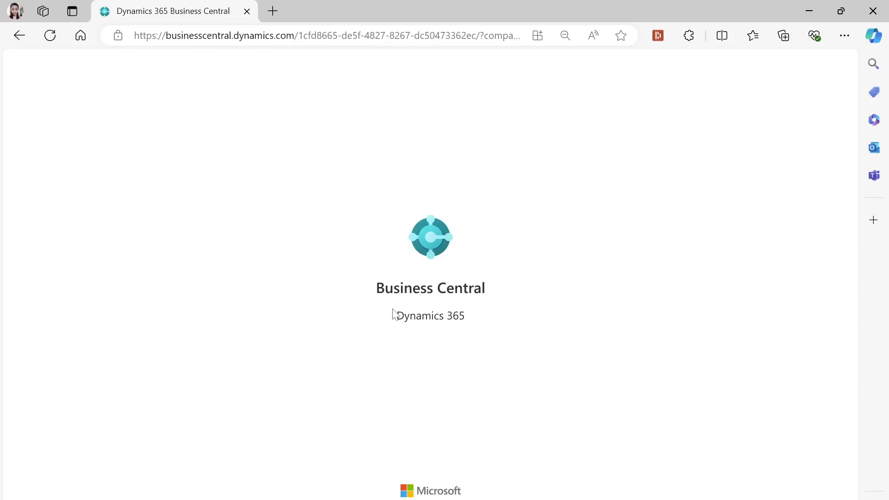